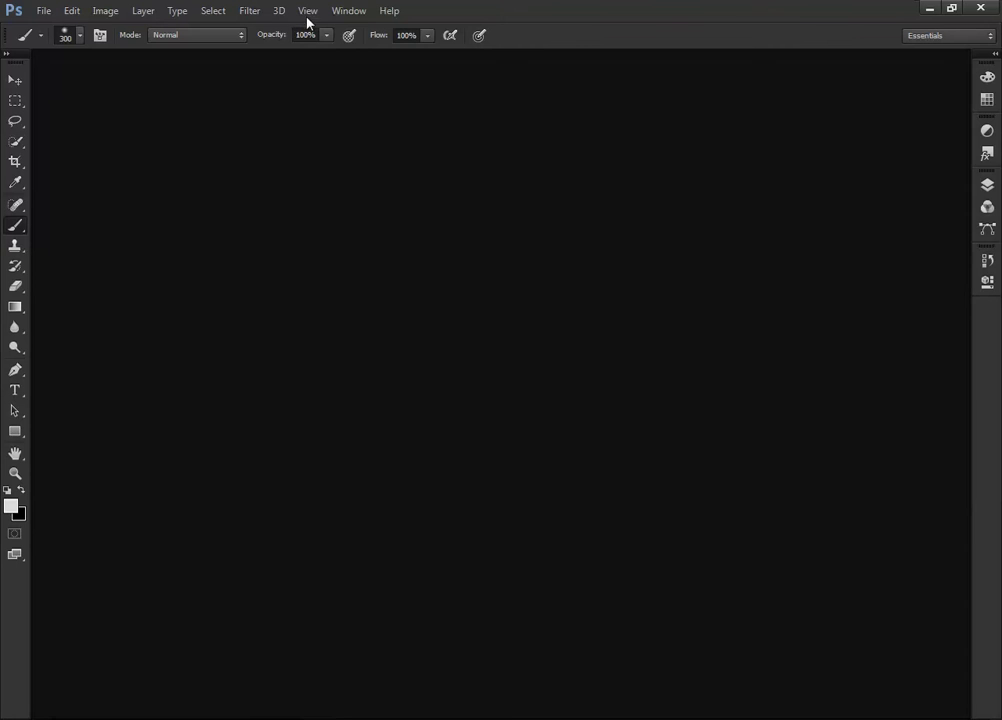
Open the Brush settings panel from the Window menu and move it right of the canvas.
left_click(345, 13)
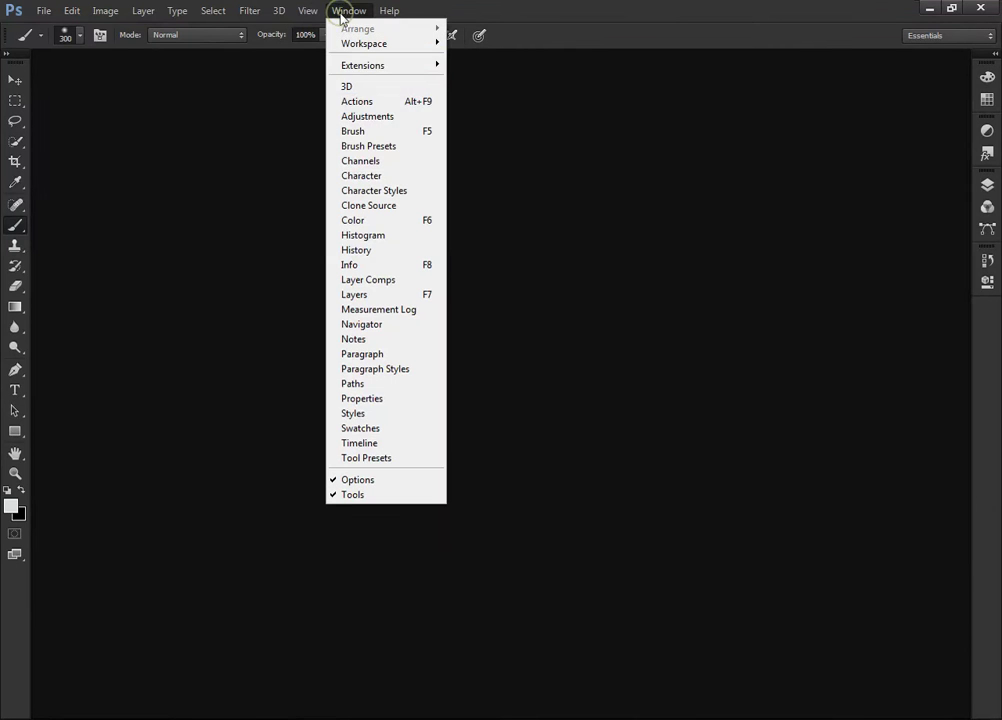
left_click(356, 139)
left_click_drag(380, 177, 743, 86)
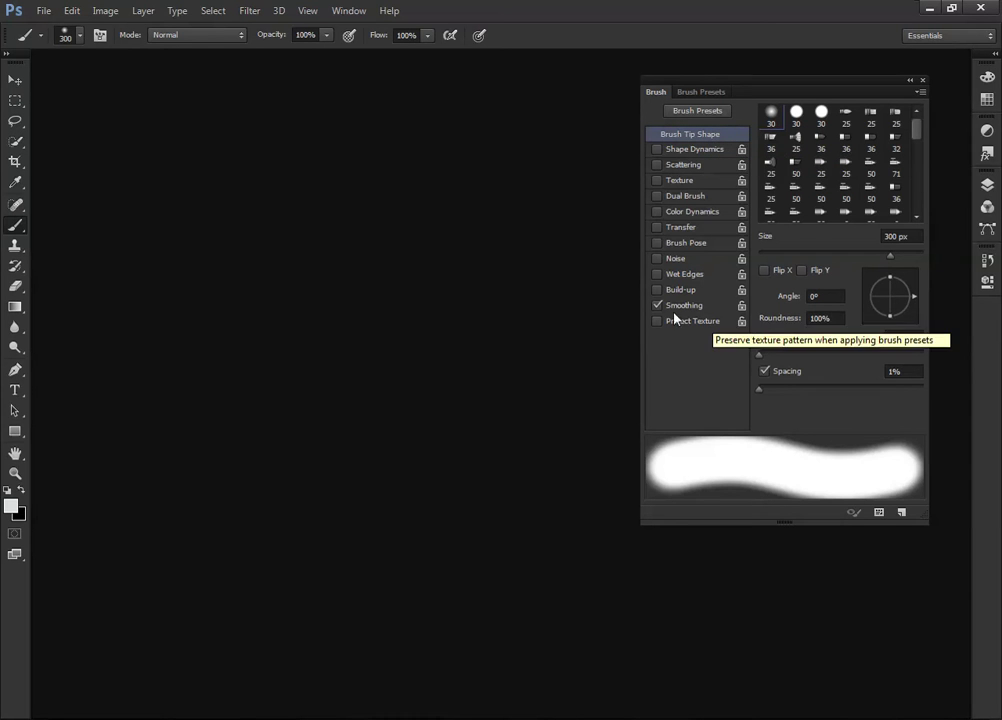
left_click(912, 237)
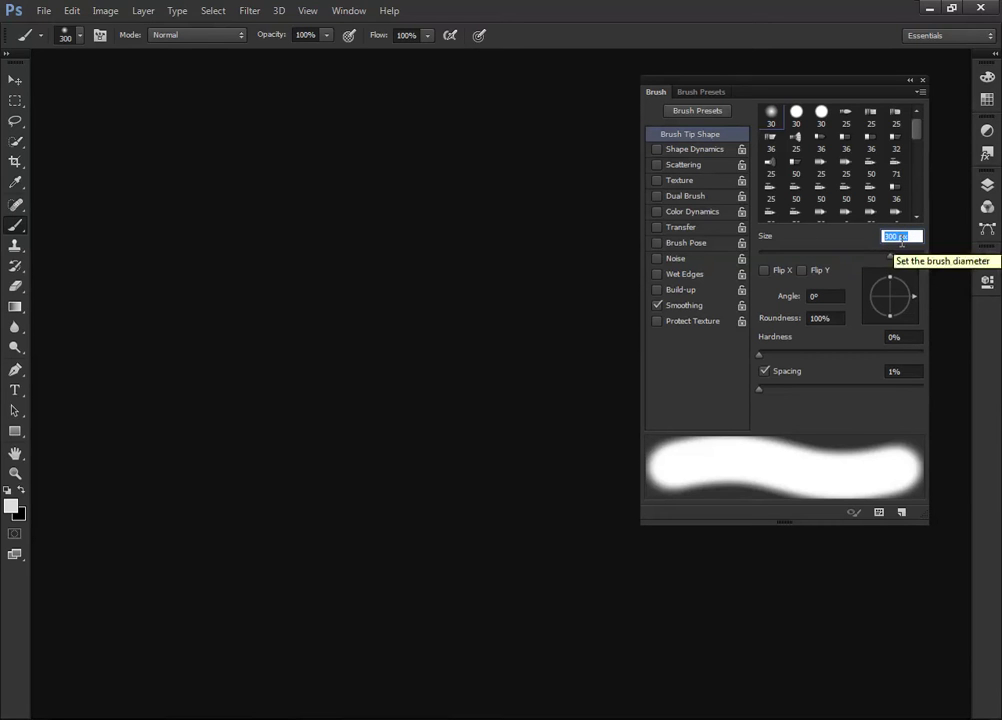
Set the brush tip to 90 px size, 68% hardness and 166% spacing.
type("90")
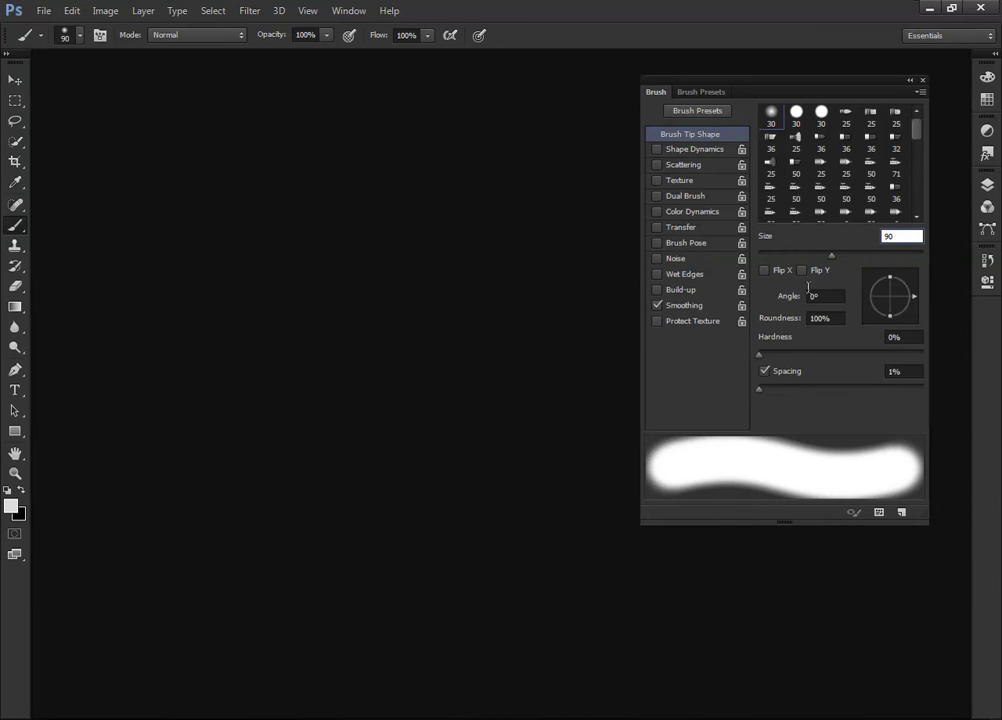
left_click(900, 337)
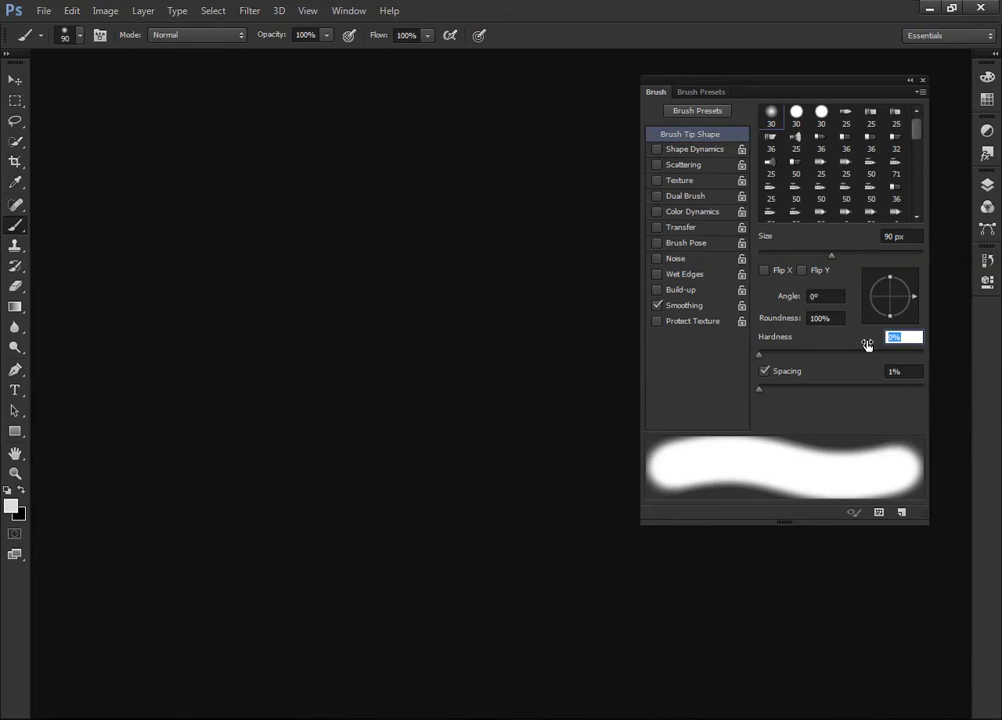
type("68")
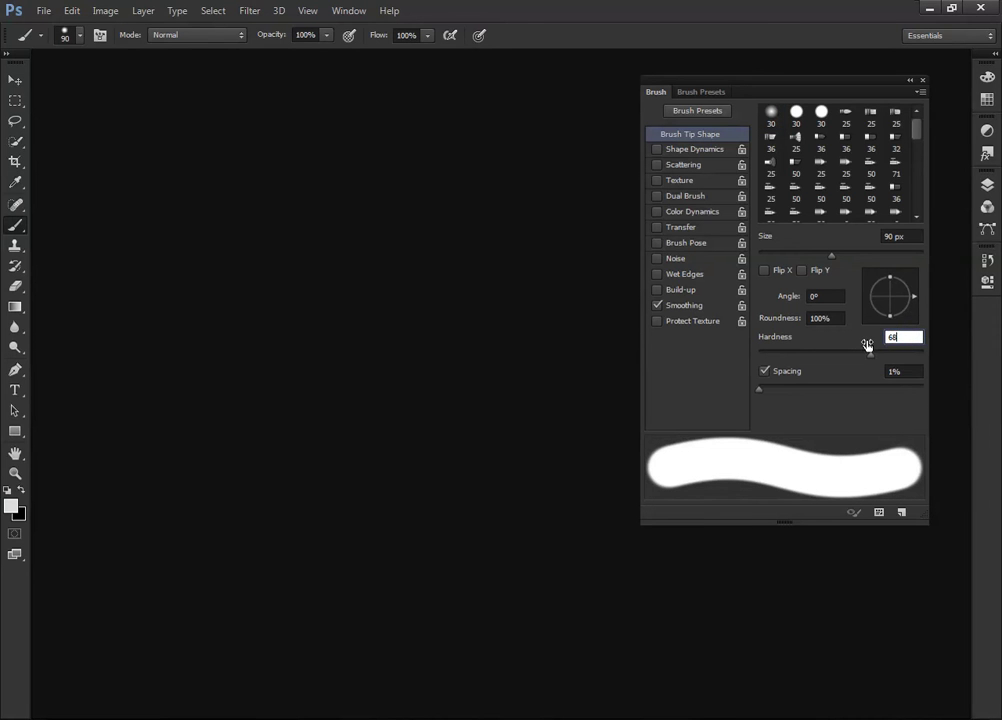
left_click(905, 372)
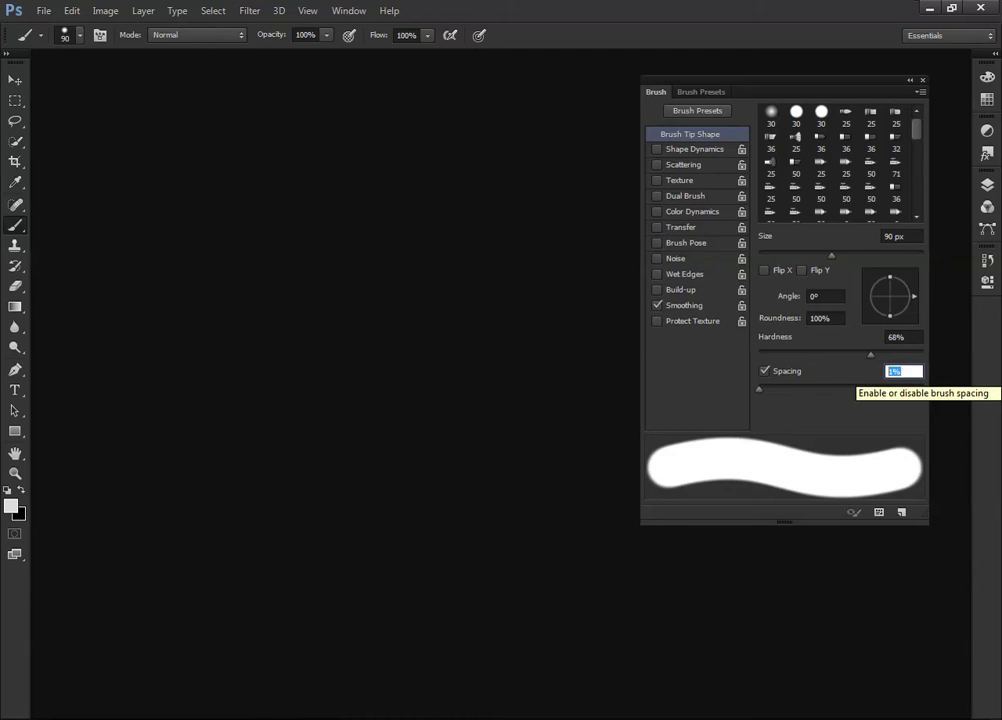
type("166")
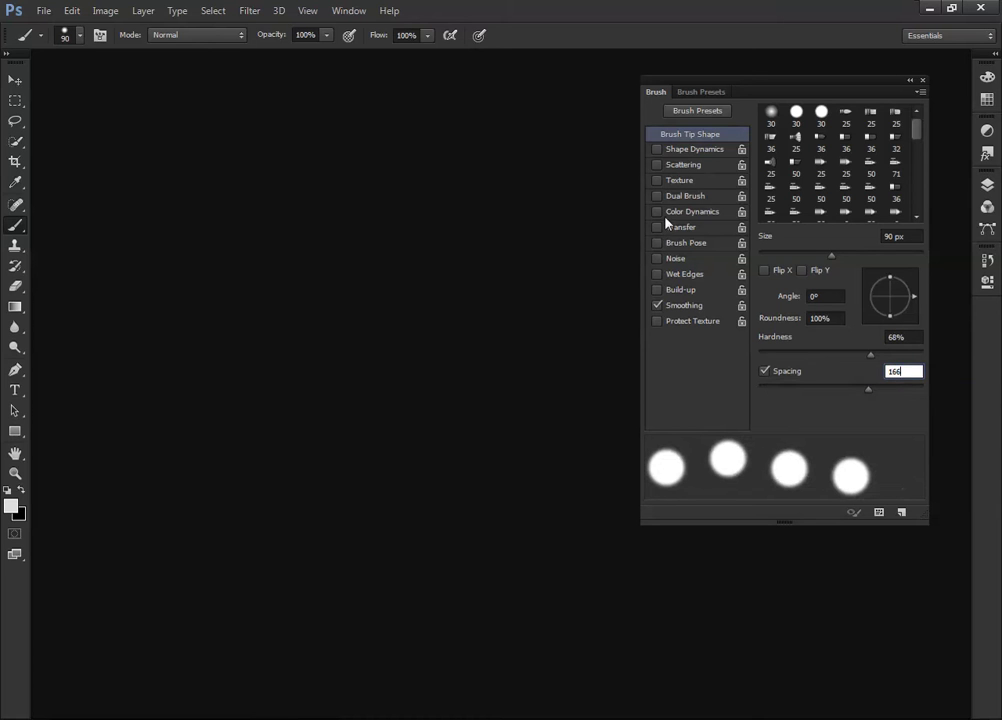
left_click(657, 150)
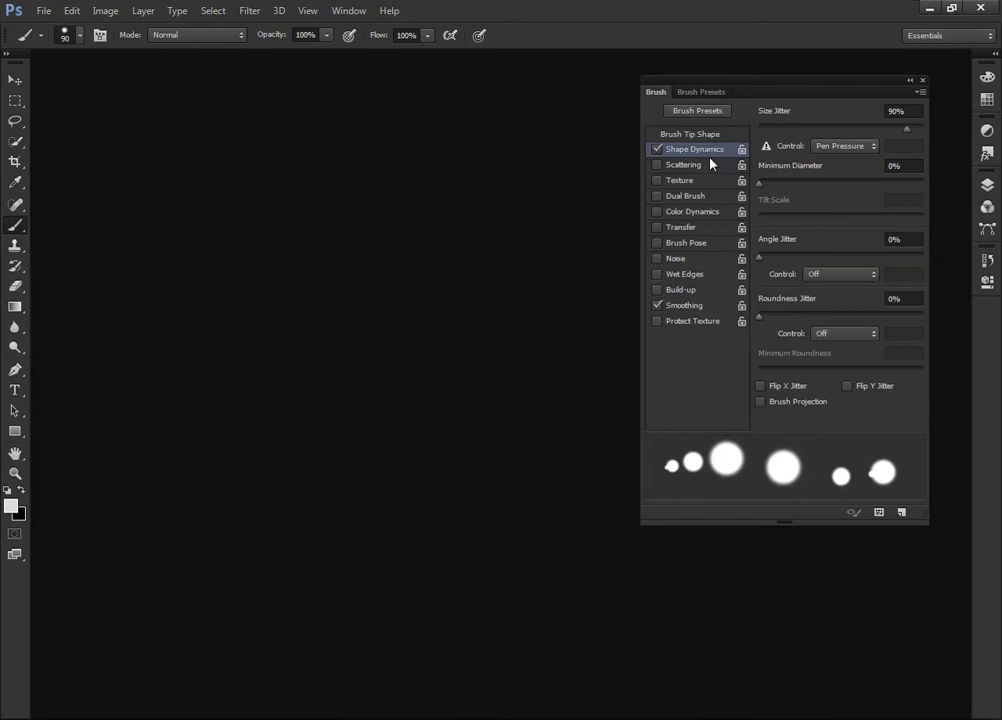
Set Size Jitter to 90% and enable Scattering at 914% with Count 1.
left_click(907, 112)
left_click(657, 164)
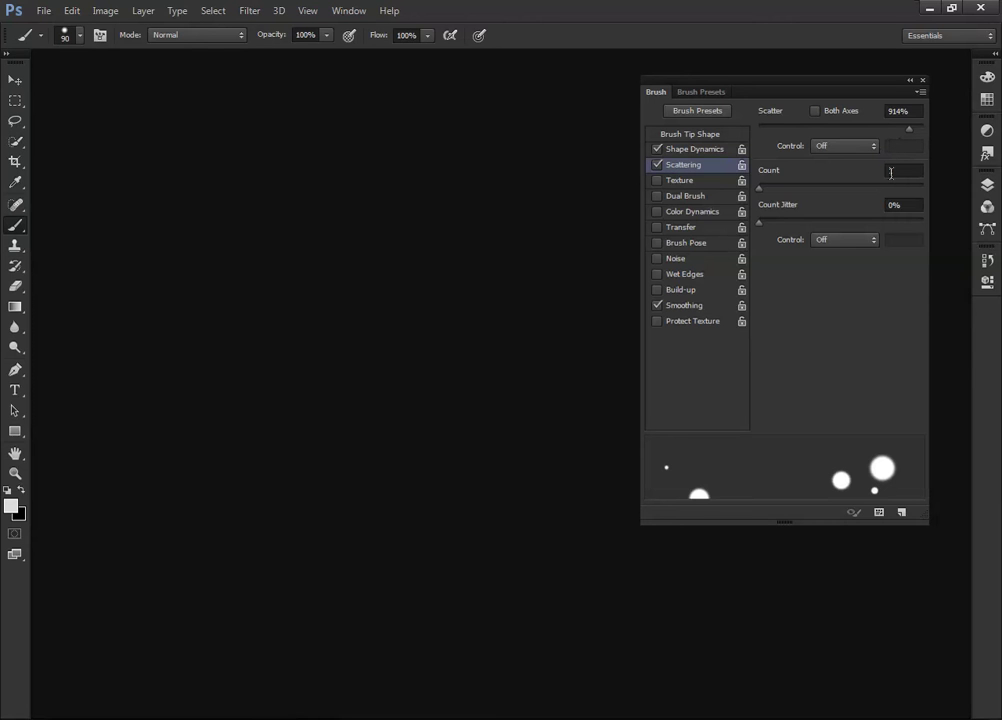
left_click(900, 172)
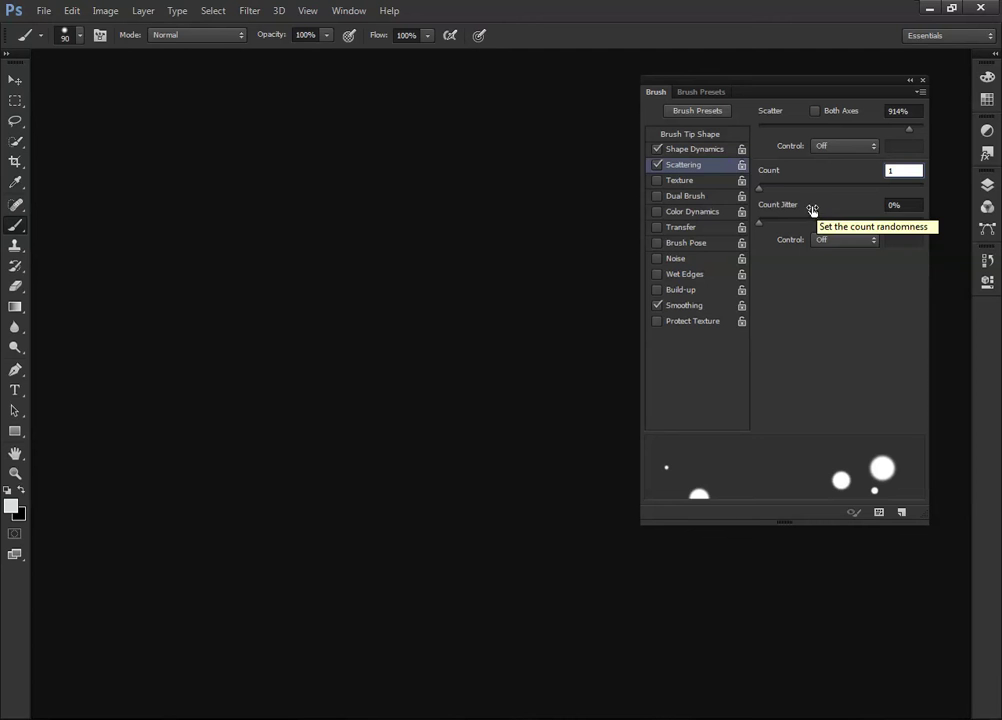
Enable Color Dynamics with 52% foreground/background, 87% hue, 60% saturation jitter, and enable Transfer.
left_click(658, 212)
left_click(680, 213)
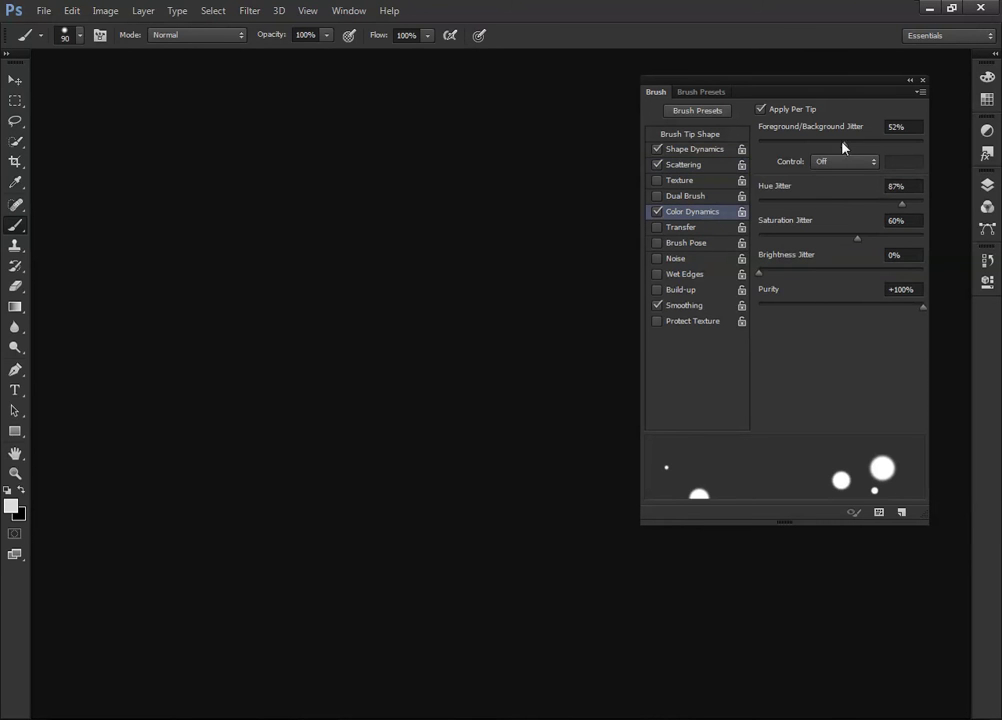
left_click(900, 127)
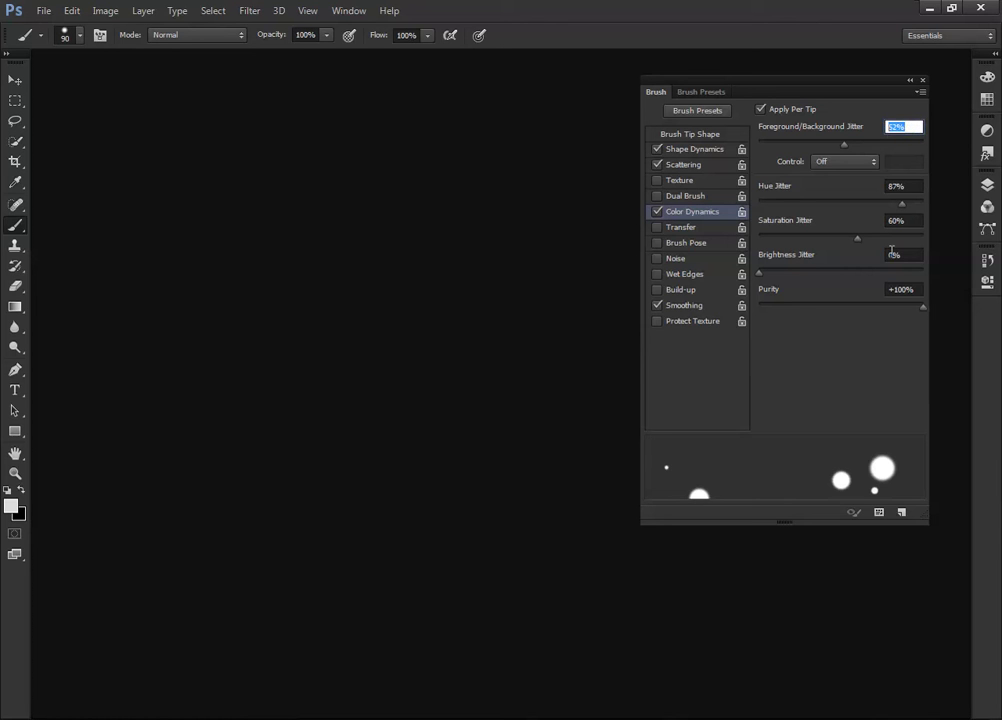
left_click(912, 185)
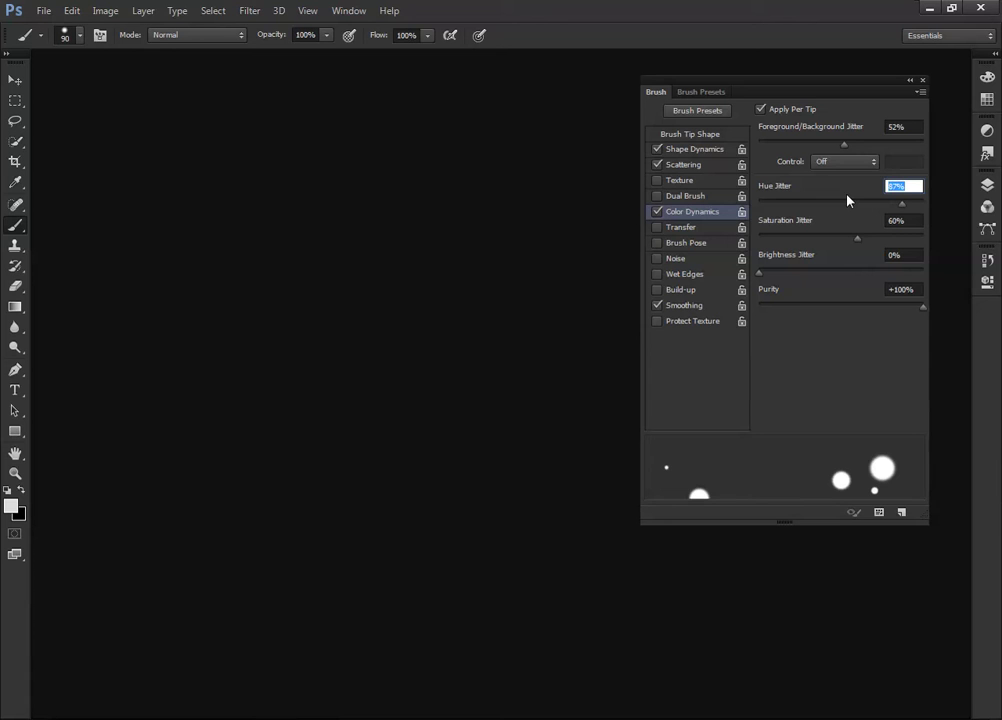
left_click(911, 221)
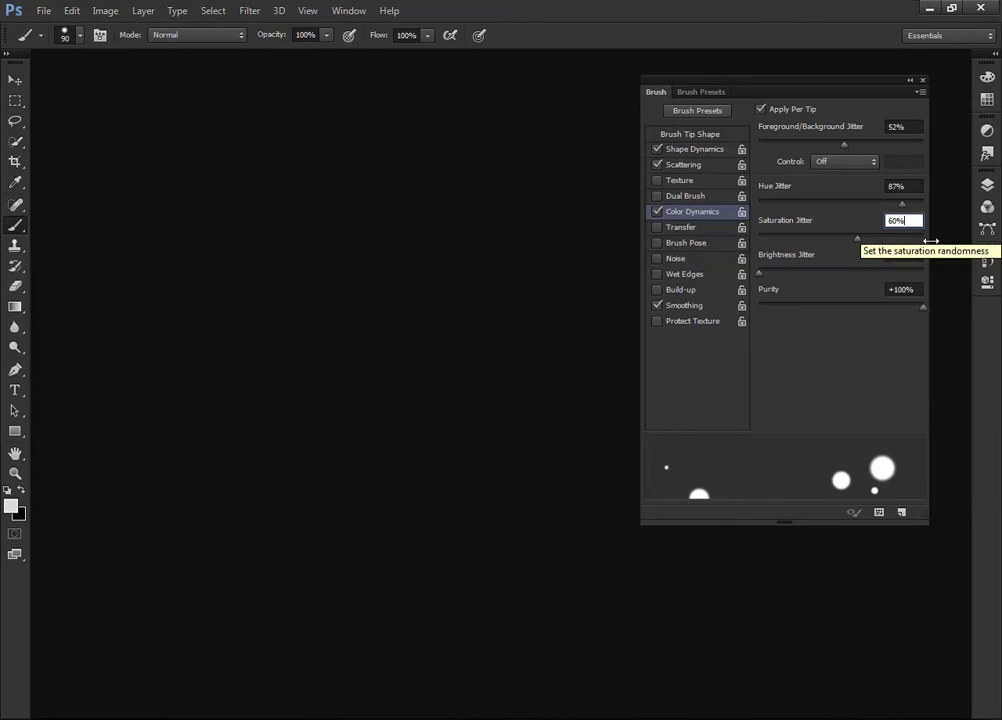
left_click(921, 308)
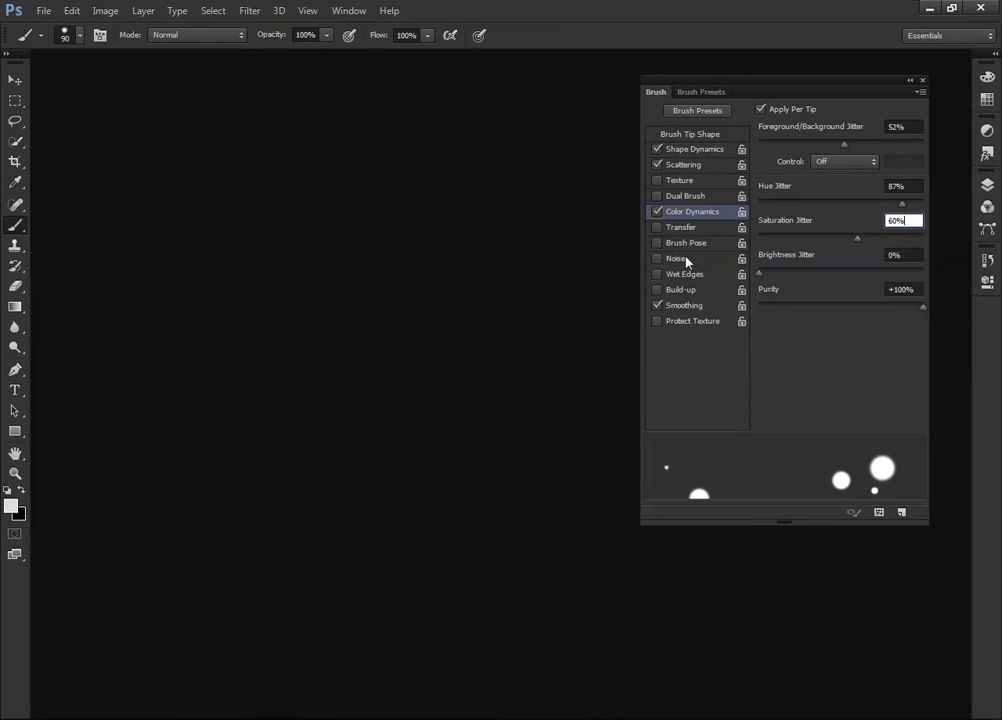
left_click(676, 229)
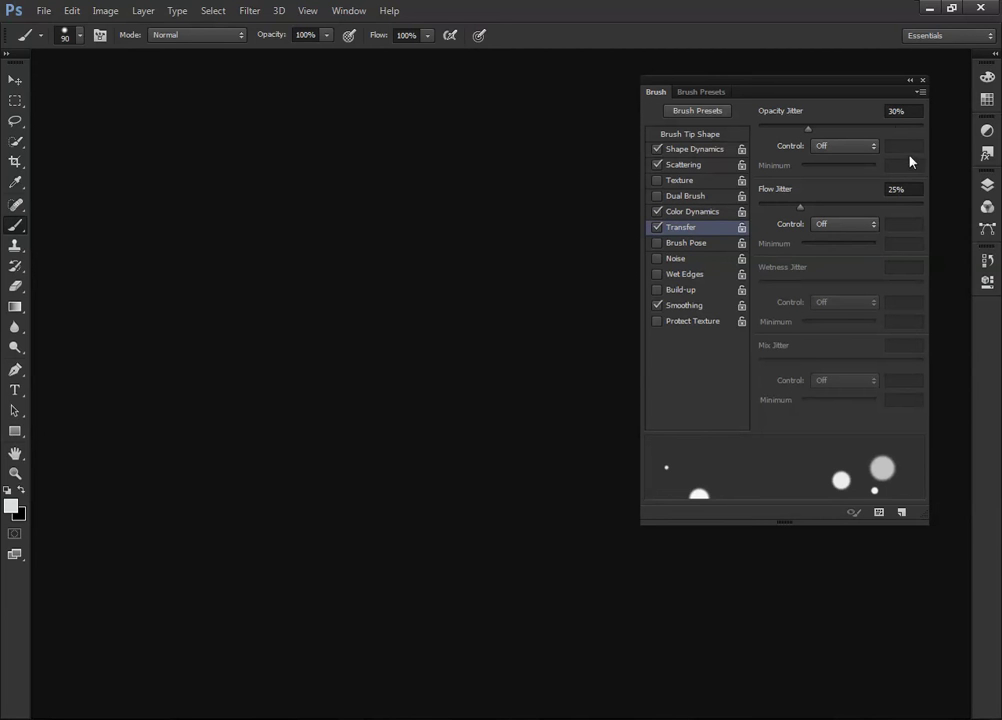
Adjust the flow jitter and enable Build-up and Protect Texture for the brush.
left_click(903, 189)
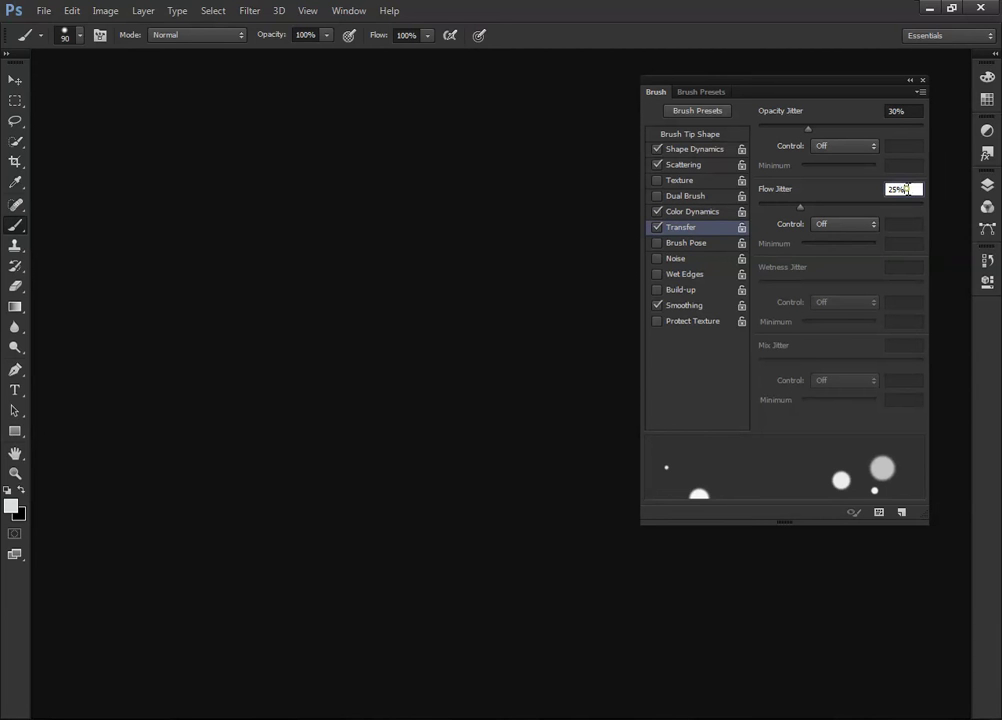
left_click(657, 290)
left_click(657, 321)
Create a new black canvas document with File > New.
left_click(44, 11)
left_click(48, 27)
left_click(653, 126)
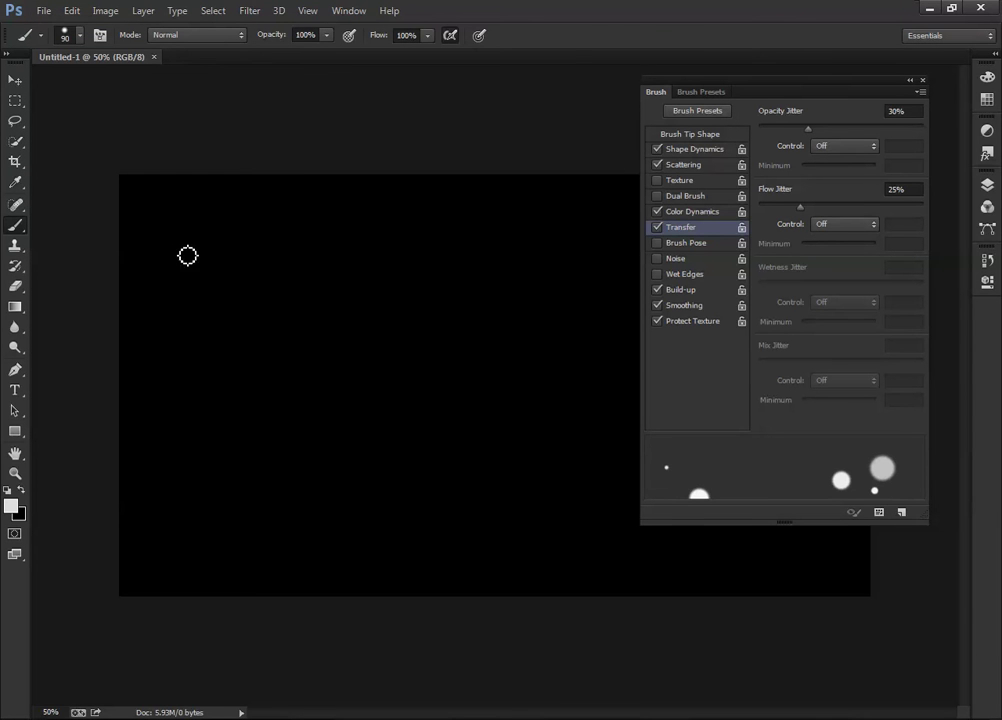
Paint scattered multicoloured bokeh dabs across the canvas, then turn off Shape Dynamics and Scattering.
left_click(255, 315)
left_click_drag(393, 394, 450, 515)
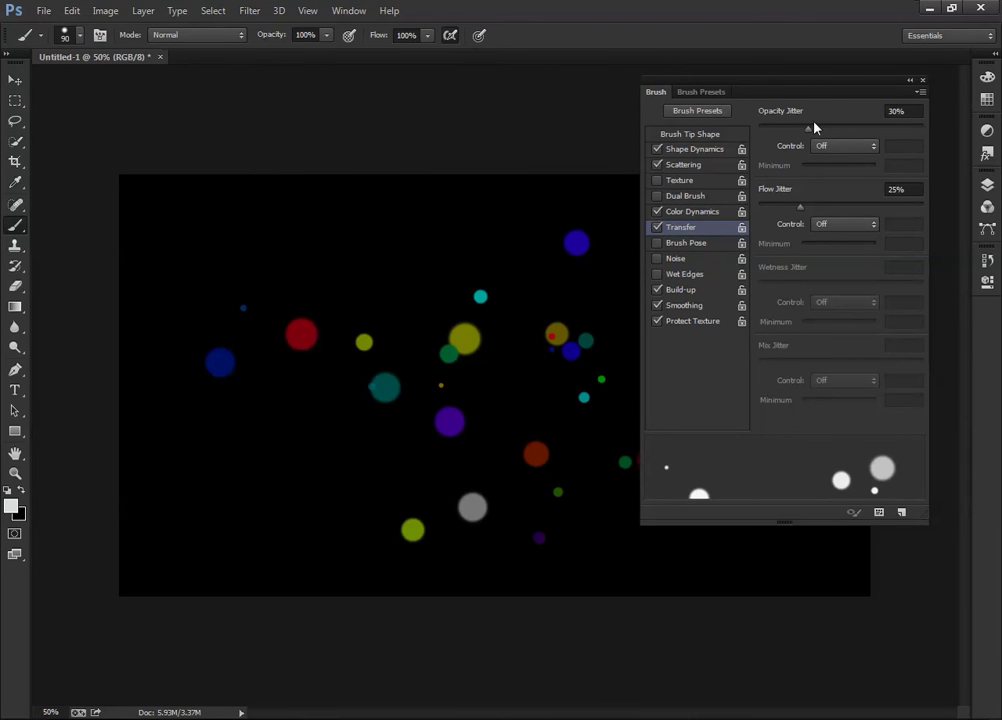
left_click(909, 80)
mouse_move(591, 353)
left_mouse_down()
mouse_move(749, 351)
mouse_move(215, 358)
mouse_move(398, 405)
mouse_move(329, 476)
mouse_move(792, 510)
mouse_move(336, 287)
mouse_move(430, 190)
left_mouse_up()
left_click(655, 102)
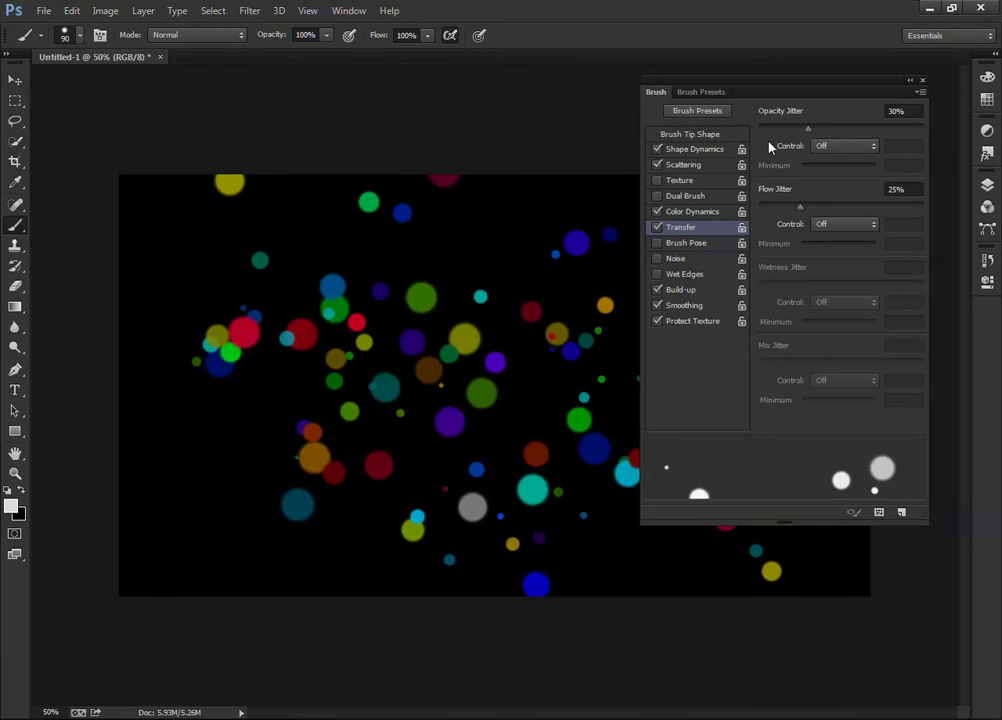
left_click(657, 149)
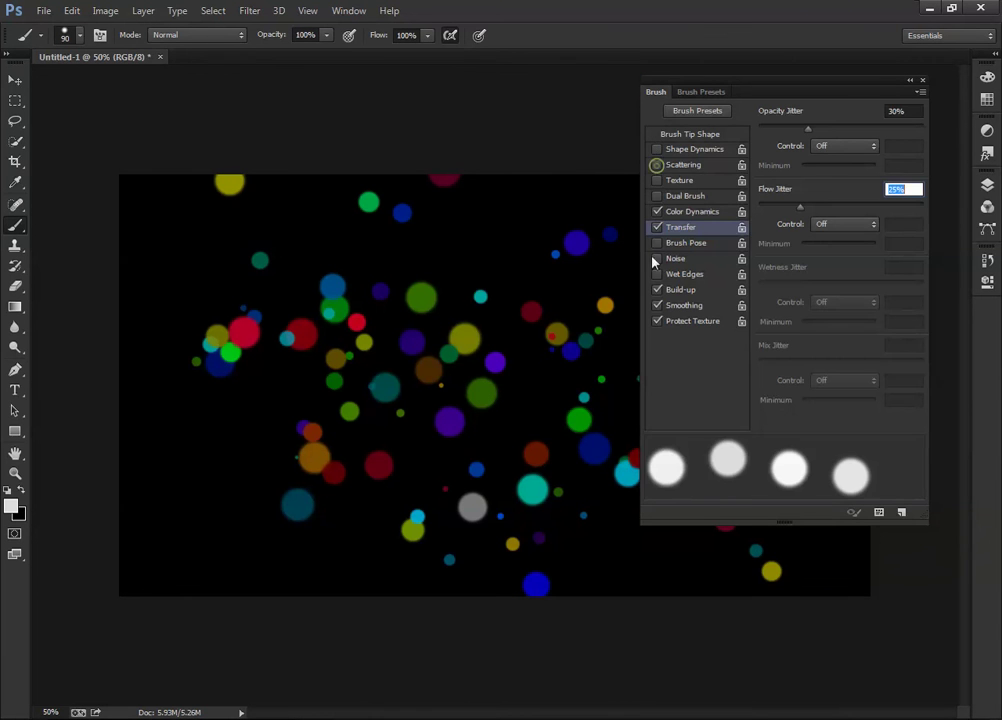
Turn off Color Dynamics, Transfer, Build-up and Protect Texture, then paint a stroke of white dots.
left_click(657, 211)
left_click(657, 289)
left_click(657, 321)
left_click(910, 80)
mouse_move(387, 347)
left_mouse_down()
mouse_move(420, 345)
mouse_move(190, 458)
left_mouse_up()
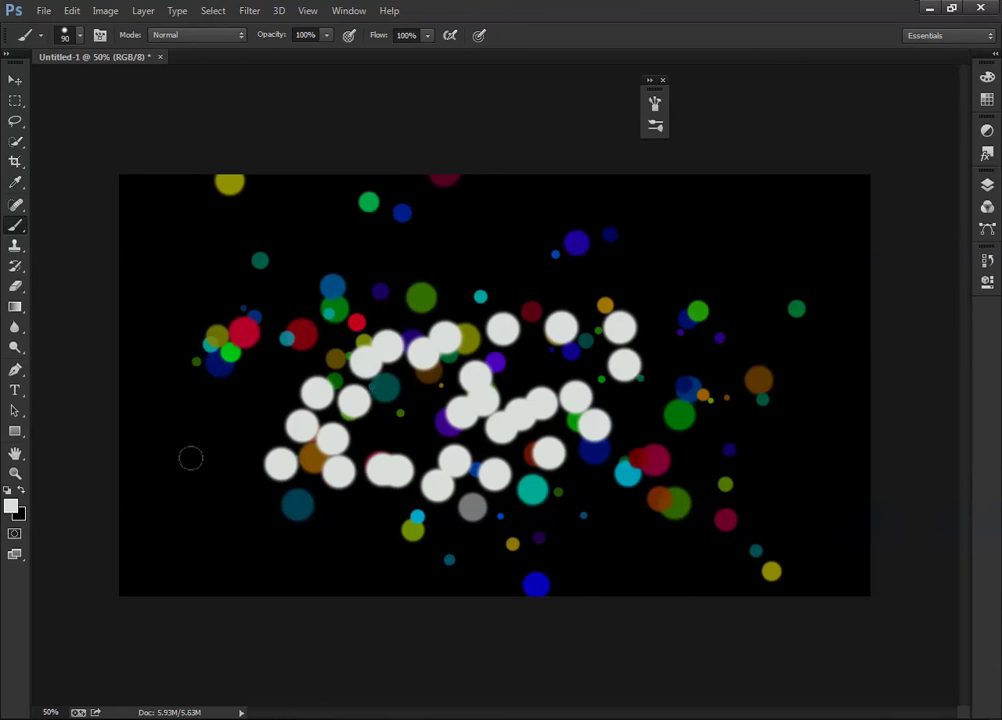
Set the foreground colour to green and paint green dots around the canvas.
left_click(11, 506)
left_click(434, 250)
left_click(658, 181)
mouse_move(757, 224)
left_mouse_down()
mouse_move(663, 330)
mouse_move(293, 344)
mouse_move(394, 218)
mouse_move(206, 231)
mouse_move(213, 300)
mouse_move(188, 458)
mouse_move(170, 389)
mouse_move(184, 506)
mouse_move(224, 481)
mouse_move(244, 528)
mouse_move(331, 544)
mouse_move(541, 538)
mouse_move(821, 474)
mouse_move(843, 423)
left_mouse_up()
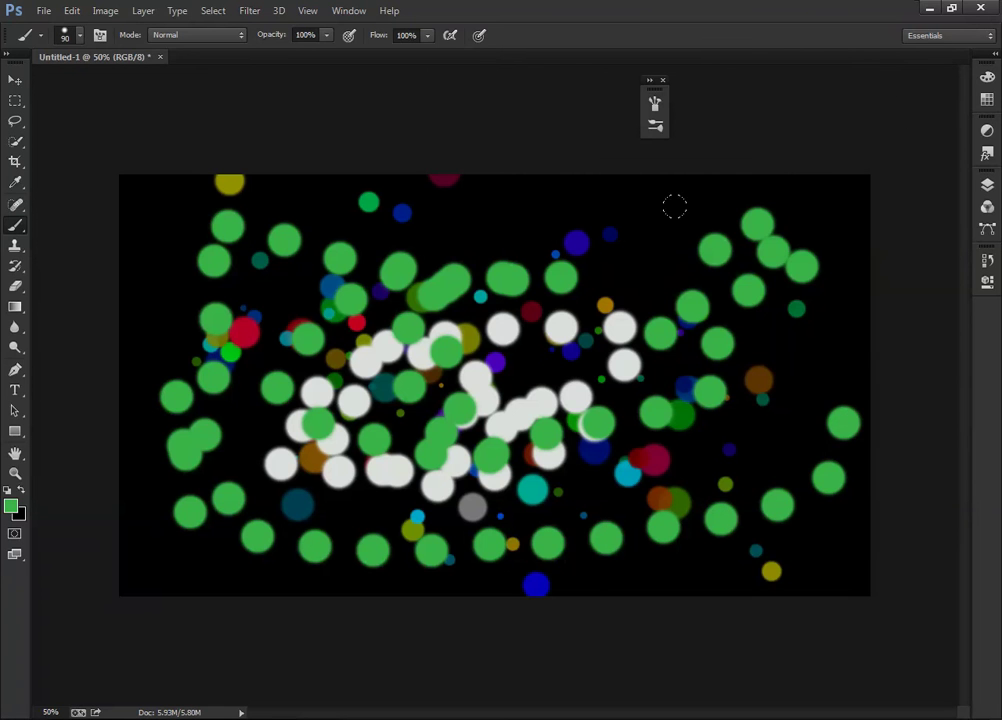
left_click(655, 102)
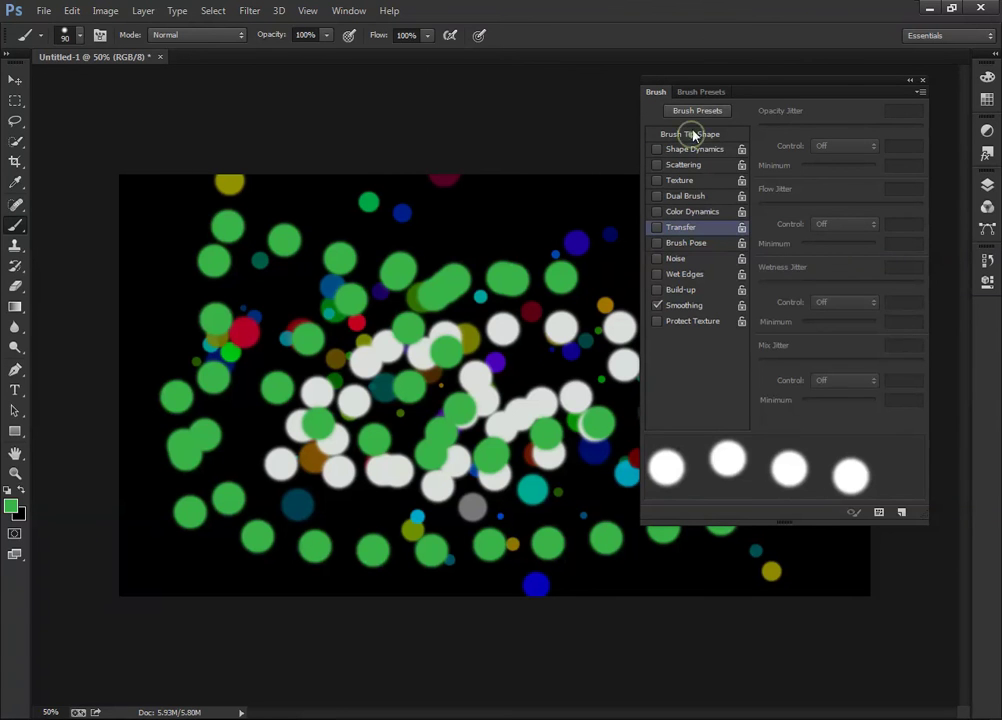
Set the brush tip to 1% spacing, 0% hardness and 20 px, and paint a green stroke.
left_click(690, 137)
left_click_drag(868, 389, 724, 403)
left_click_drag(870, 355, 722, 361)
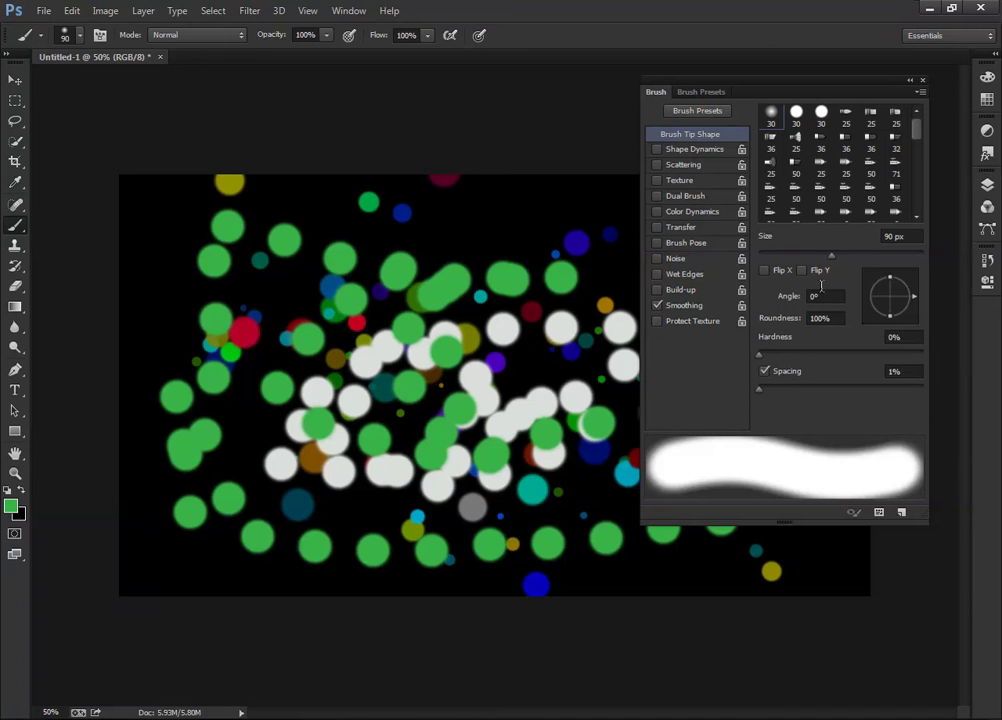
left_click_drag(831, 257, 771, 259)
mouse_move(527, 209)
left_mouse_down()
mouse_move(494, 249)
mouse_move(556, 222)
left_mouse_up()
At 90 px, paint a thick green band along the top and down the left edge.
left_click_drag(773, 258, 831, 258)
mouse_move(555, 210)
left_mouse_down()
mouse_move(596, 205)
mouse_move(262, 210)
left_mouse_up()
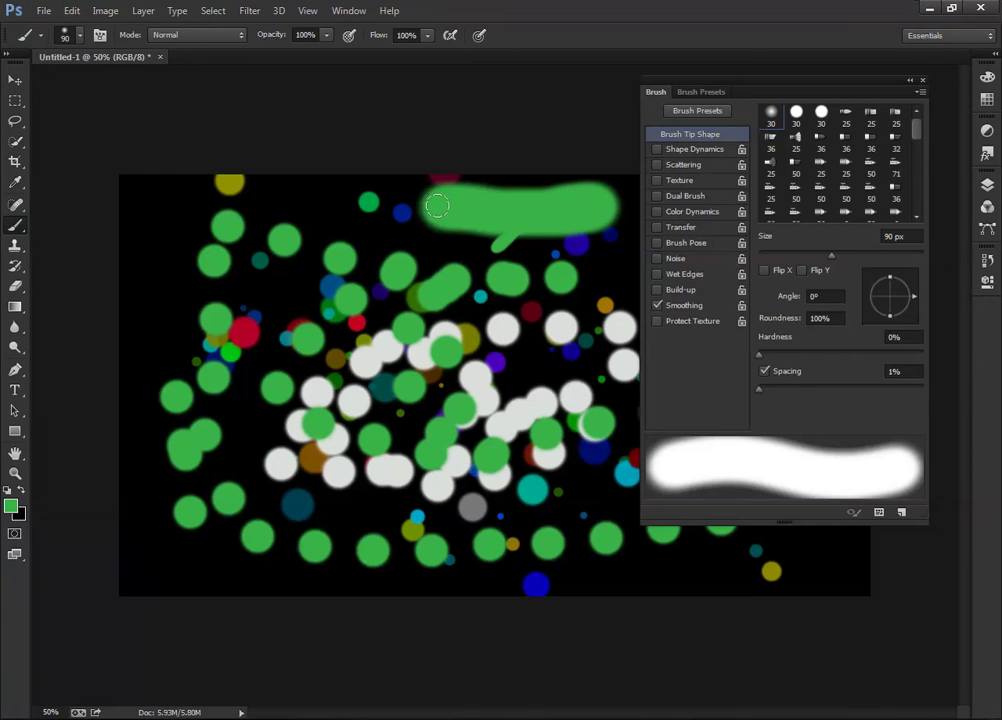
mouse_move(163, 268)
left_mouse_down()
mouse_move(163, 332)
mouse_move(163, 240)
left_mouse_up()
Raise hardness to about 37% and paint vertical and diagonal green strokes on the left.
left_click(765, 371)
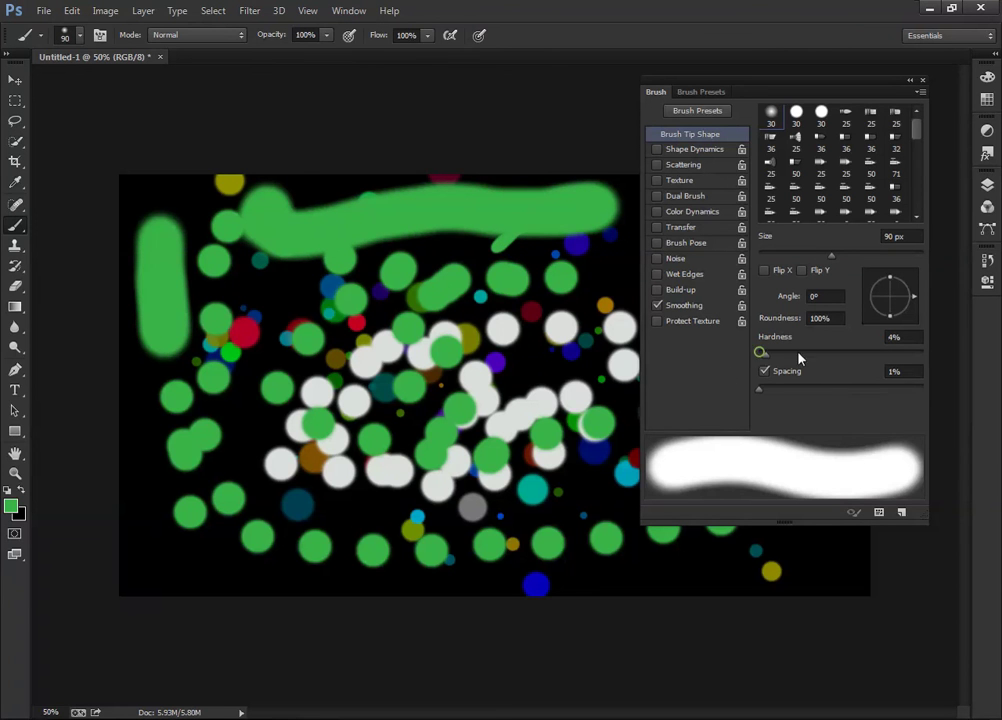
left_click_drag(760, 353, 819, 353)
left_click_drag(283, 335, 283, 465)
left_click_drag(256, 267, 180, 517)
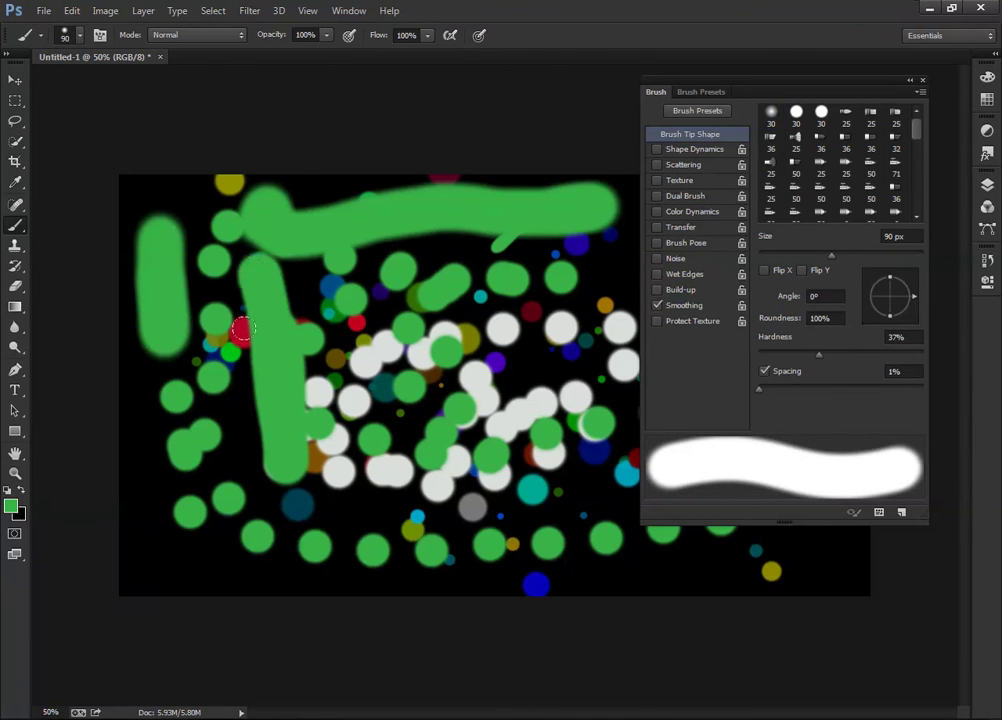
At 100% hardness, paint a hard-edged green band along the bottom.
left_click_drag(823, 357, 923, 357)
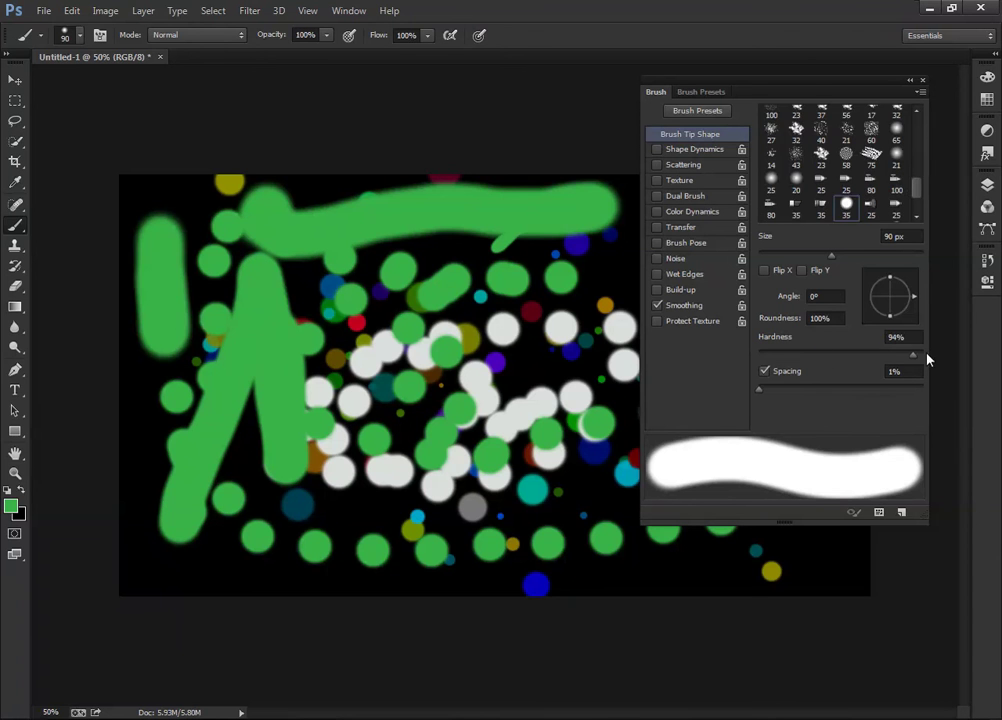
mouse_move(550, 545)
left_mouse_down()
mouse_move(612, 540)
mouse_move(672, 555)
left_mouse_up()
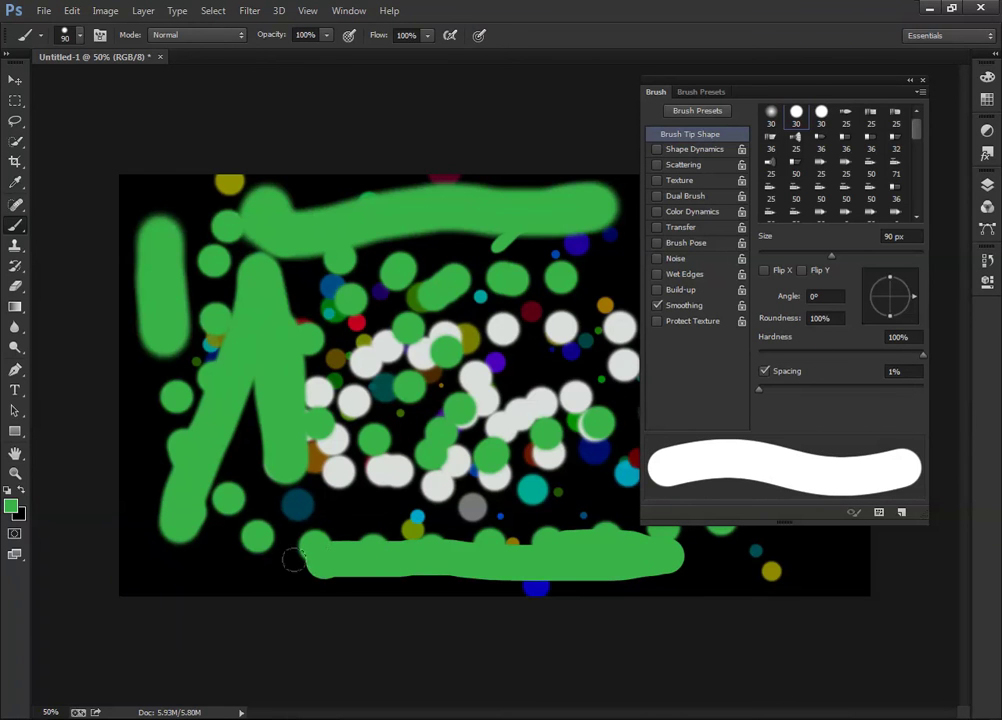
left_click_drag(430, 550, 245, 565)
Paint small green curls with the 30 px hard and soft round brushes.
left_click(821, 115)
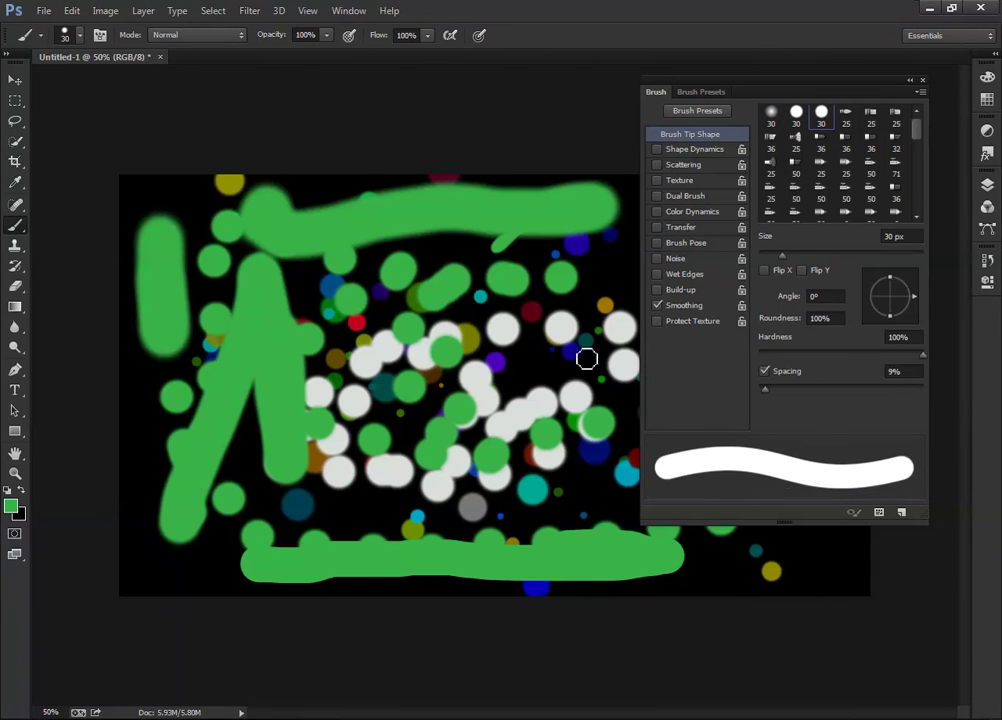
left_click_drag(531, 370, 548, 388)
left_click(768, 113)
mouse_move(557, 296)
left_mouse_down()
mouse_move(568, 310)
mouse_move(621, 277)
mouse_move(598, 288)
left_mouse_up()
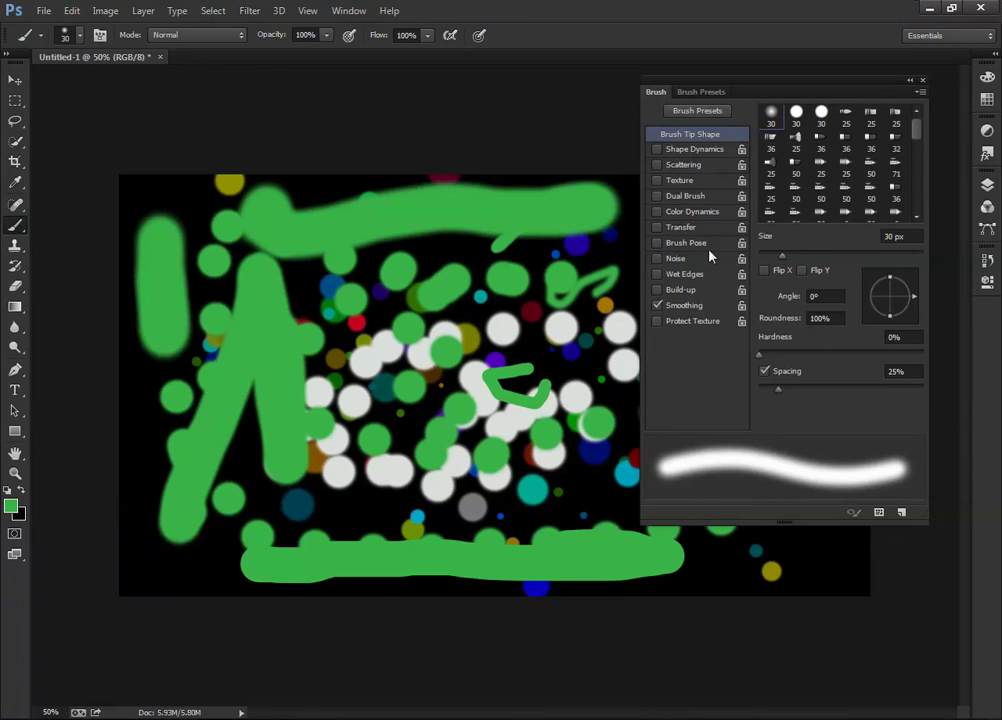